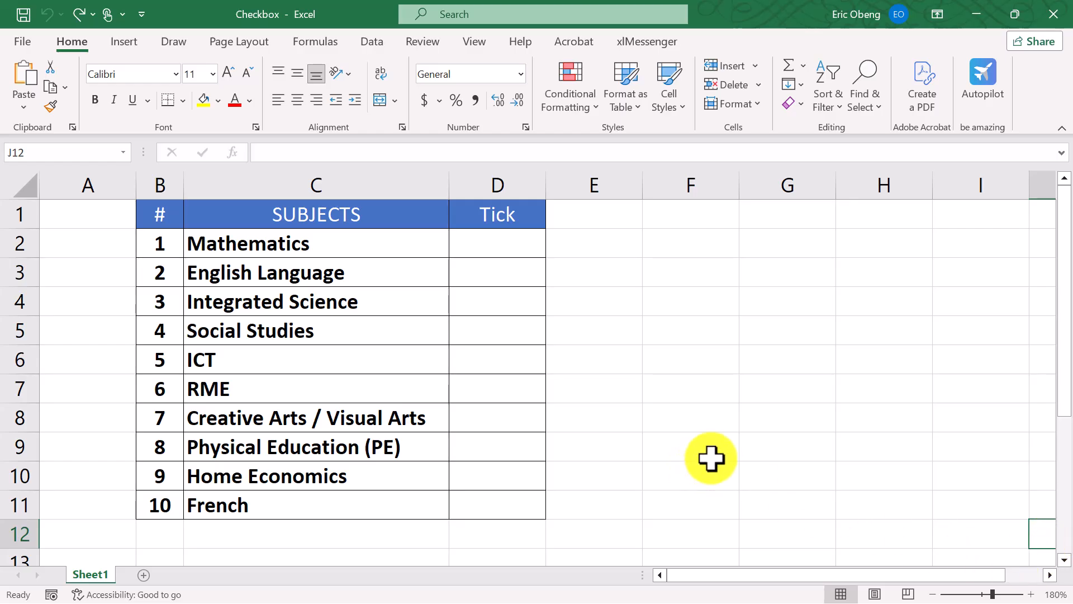
# - Enable the Developer tab in the ribbon customization options
pyautogui.rightClick(480, 42)
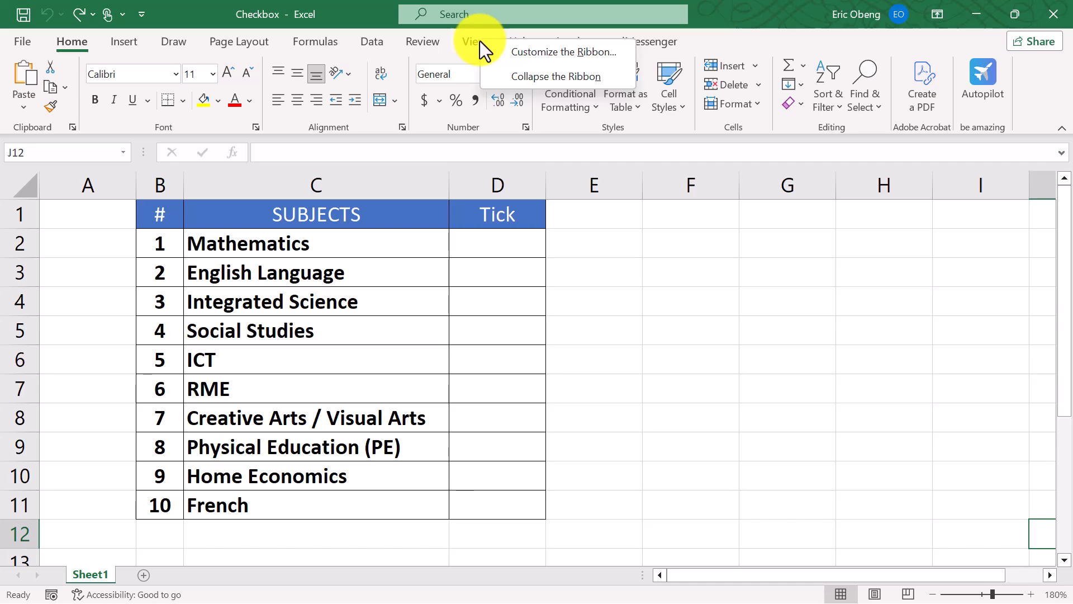
pyautogui.click(529, 53)
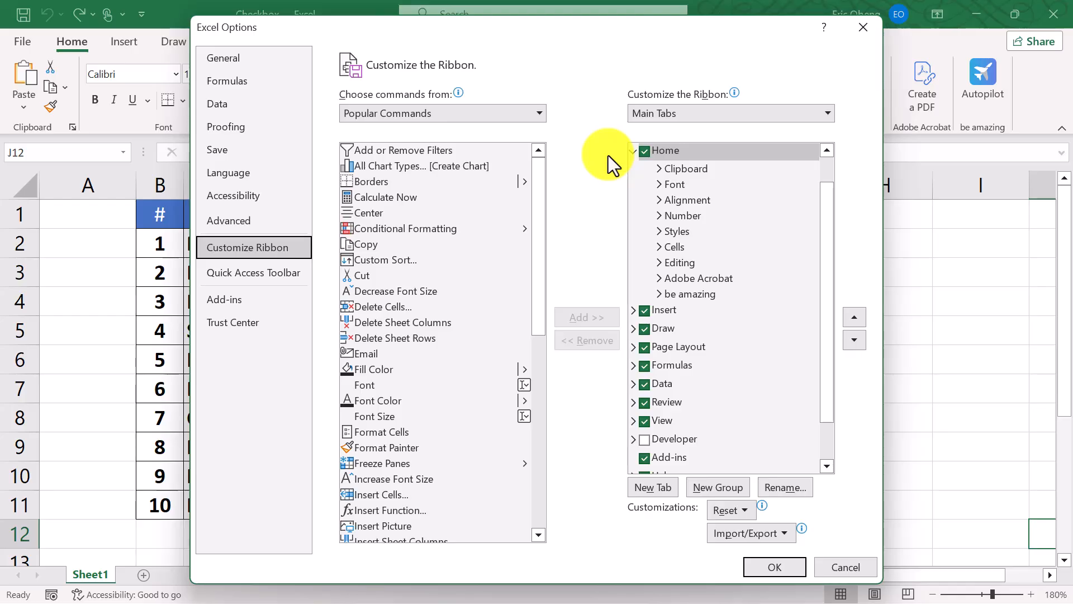
pyautogui.click(645, 442)
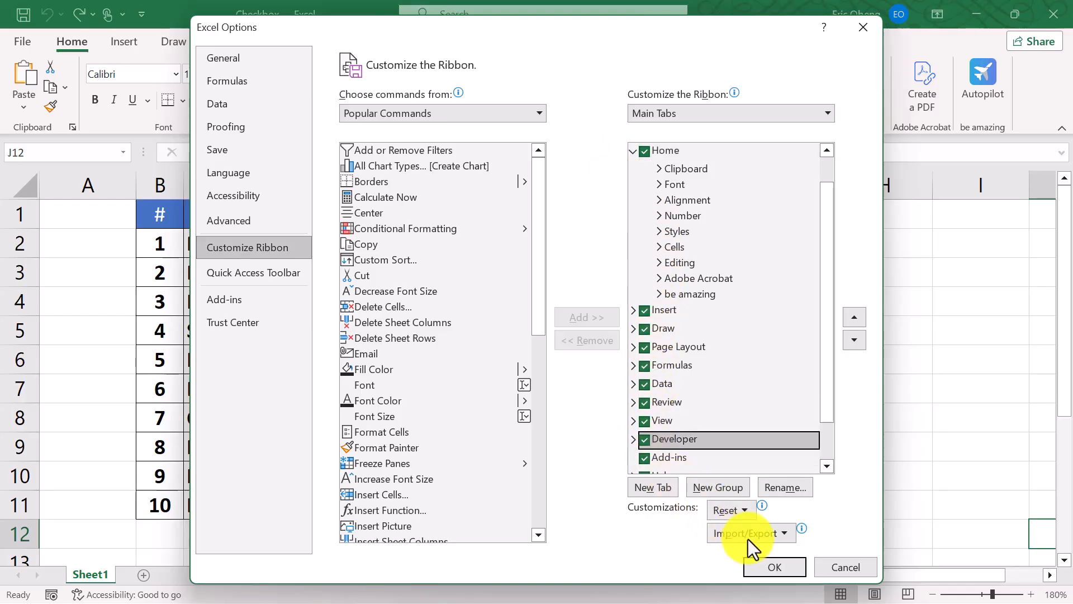
pyautogui.click(779, 563)
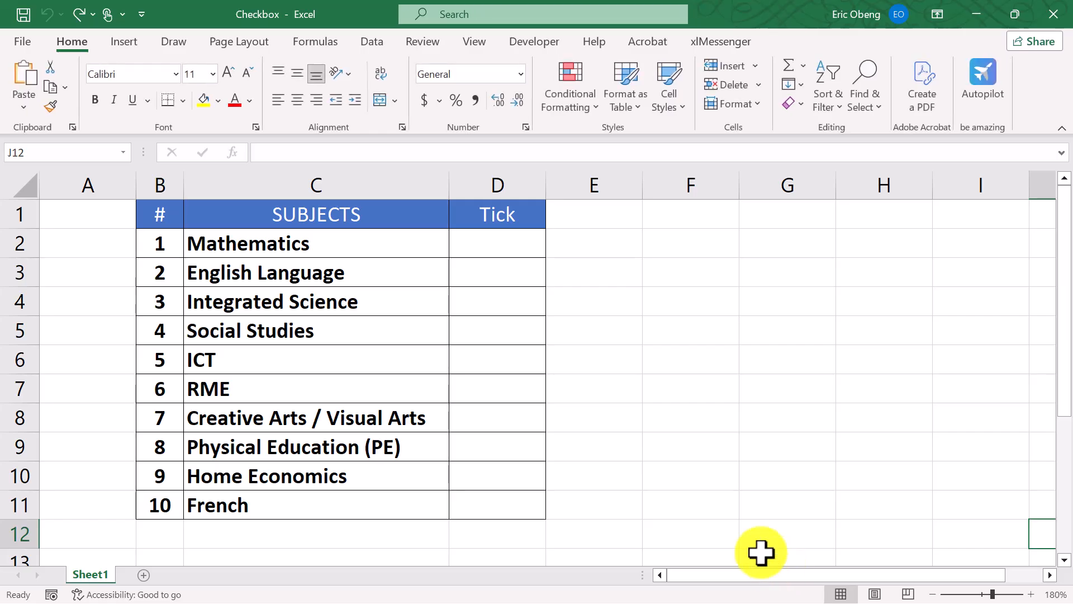
# - Insert a form-control check box in the Tick column beside Mathematics
pyautogui.click(535, 42)
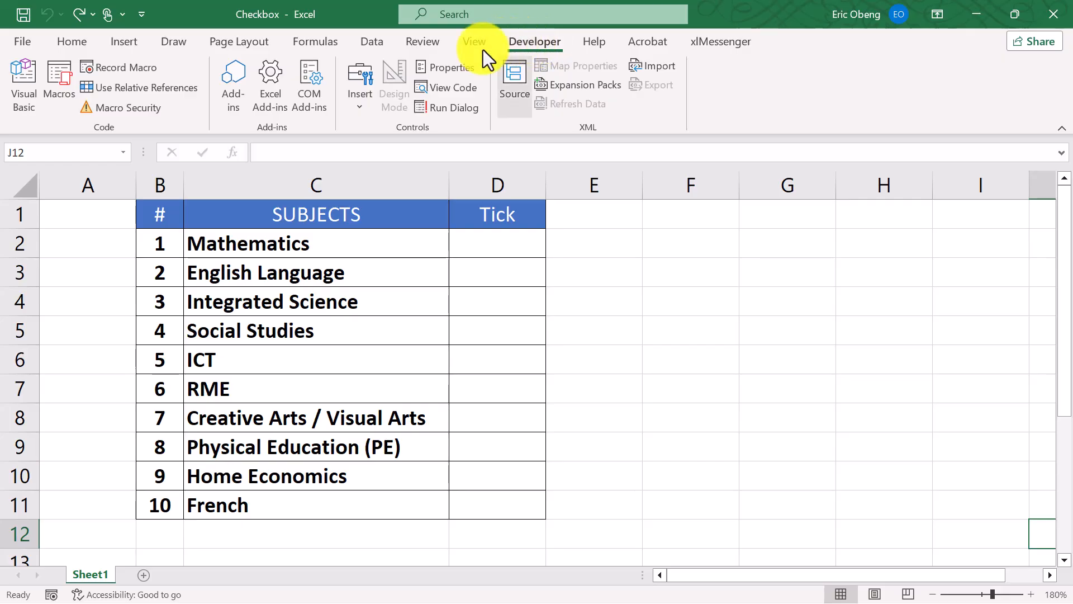
pyautogui.click(360, 106)
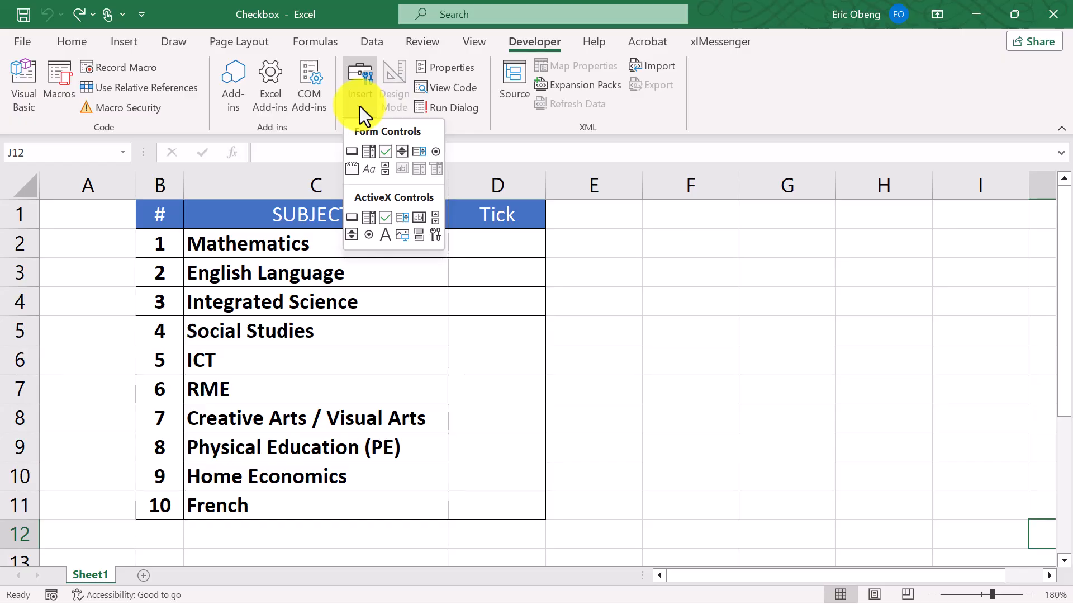
pyautogui.click(384, 152)
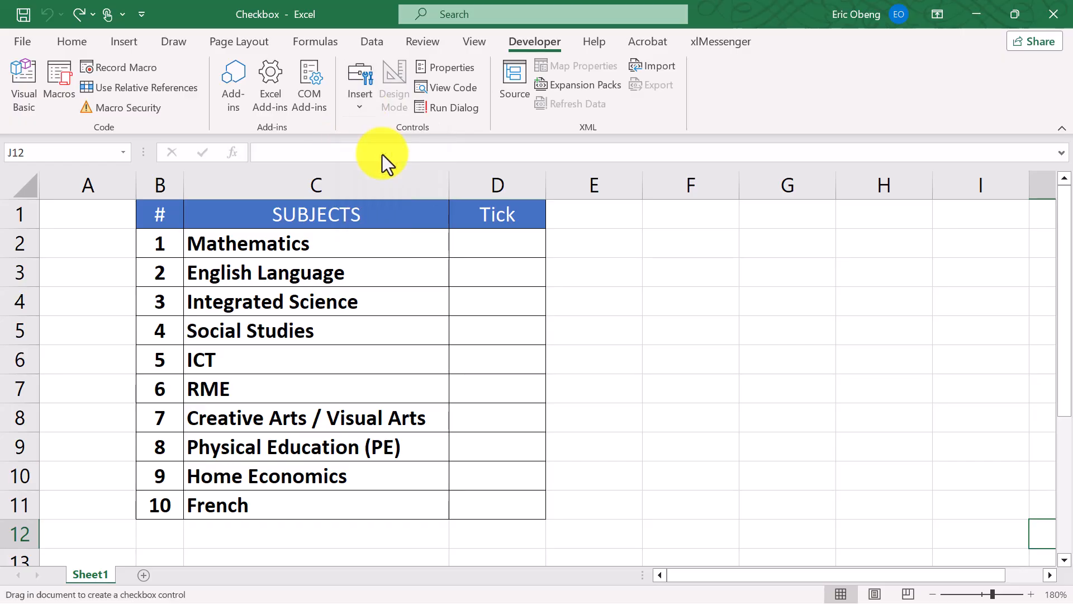
pyautogui.click(491, 241)
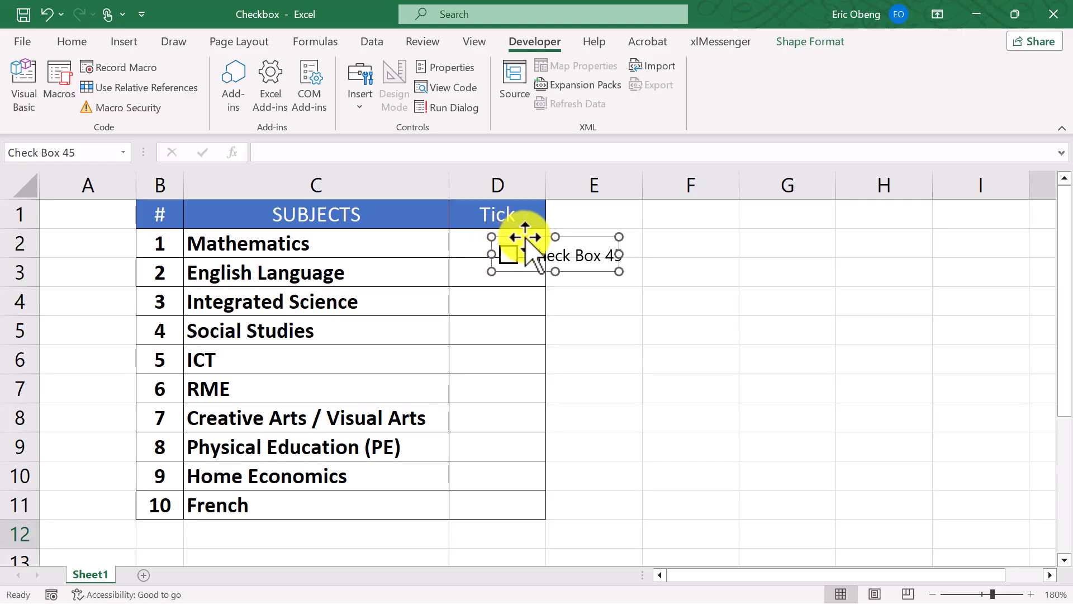
# - Reposition the check box so its square sits centred in cell D2 of the Mathematics row
pyautogui.moveTo(525, 238); pyautogui.dragTo(559, 252)
pyautogui.press('Left')
pyautogui.press('Left')
pyautogui.press('Left')
pyautogui.press('Left')
pyautogui.press('Left')
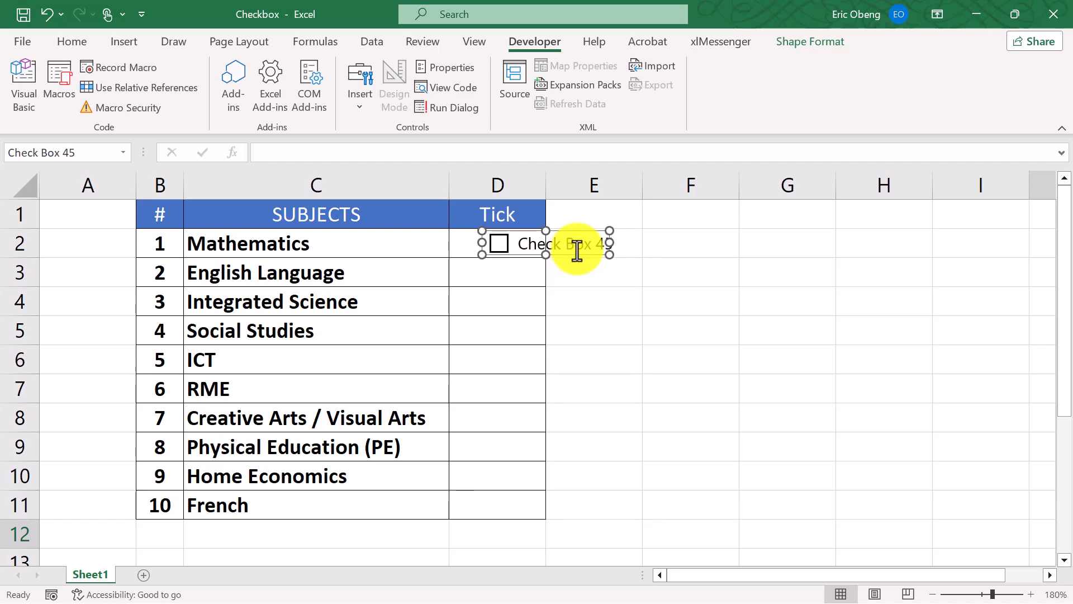
# - Delete the caption text of the Mathematics check box so only the square remains
pyautogui.rightClick(519, 246)
pyautogui.click(566, 325)
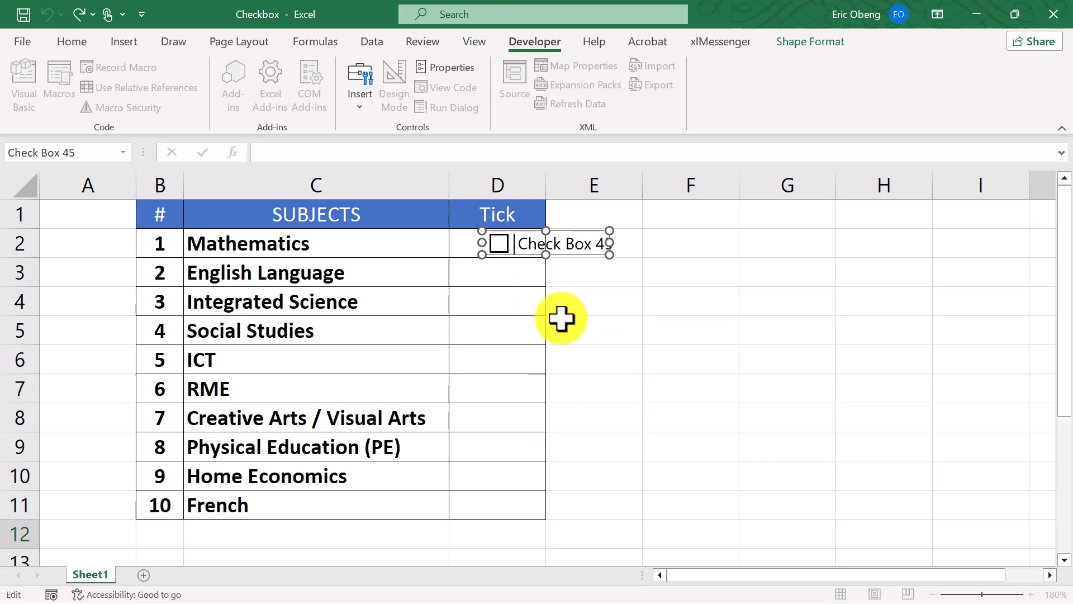
pyautogui.press('Delete')
pyautogui.press('Delete')
pyautogui.press('Delete')
pyautogui.press('Delete')
pyautogui.press('Delete')
pyautogui.press('Delete')
pyautogui.press('Delete')
pyautogui.press('Delete')
pyautogui.press('Delete')
pyautogui.press('Delete')
pyautogui.press('Delete')
pyautogui.press('Delete')
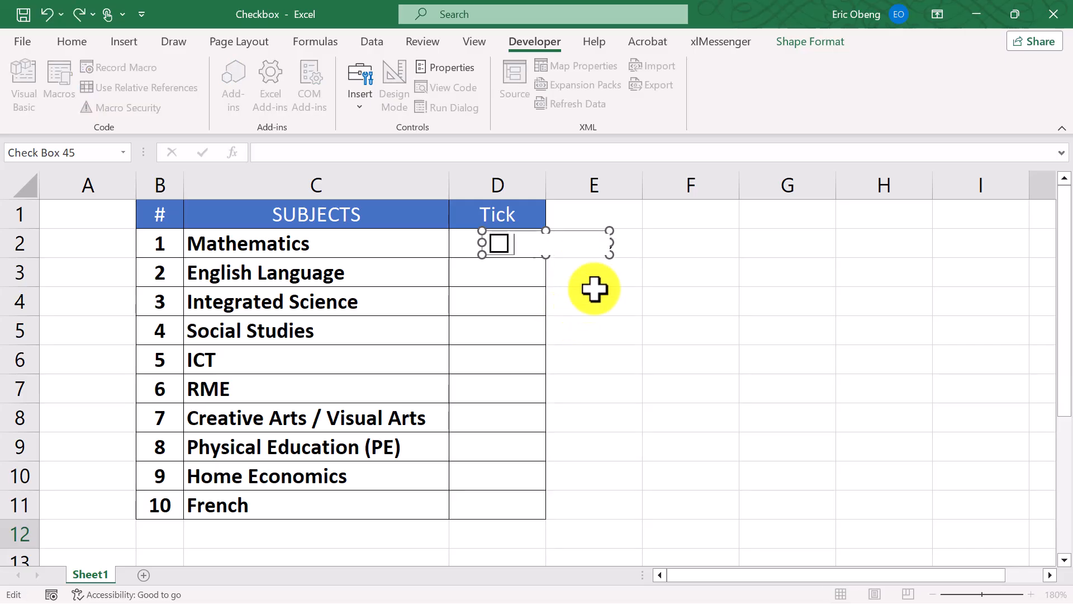
pyautogui.click(635, 249)
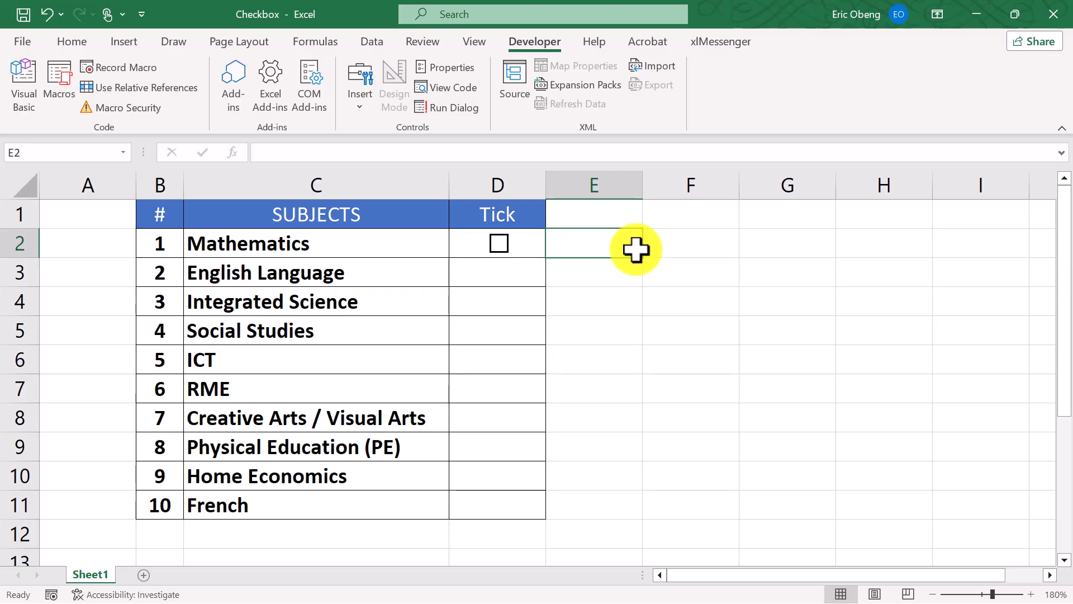
# - Test the check box by ticking and unticking it, and narrow its frame to fit inside cell D2
pyautogui.click(570, 252)
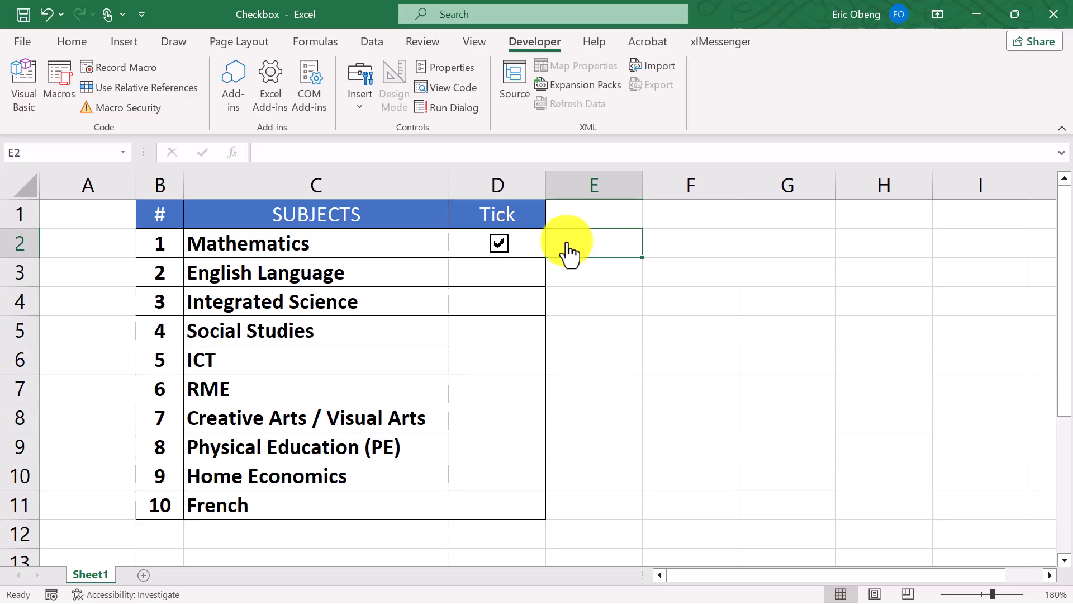
pyautogui.click(569, 252)
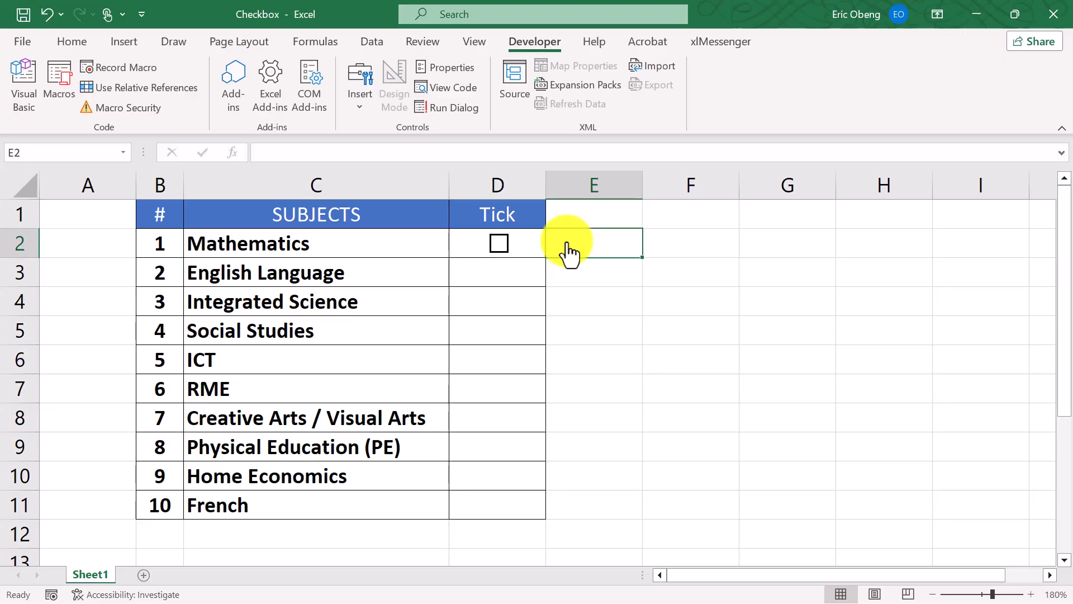
pyautogui.rightClick(525, 239)
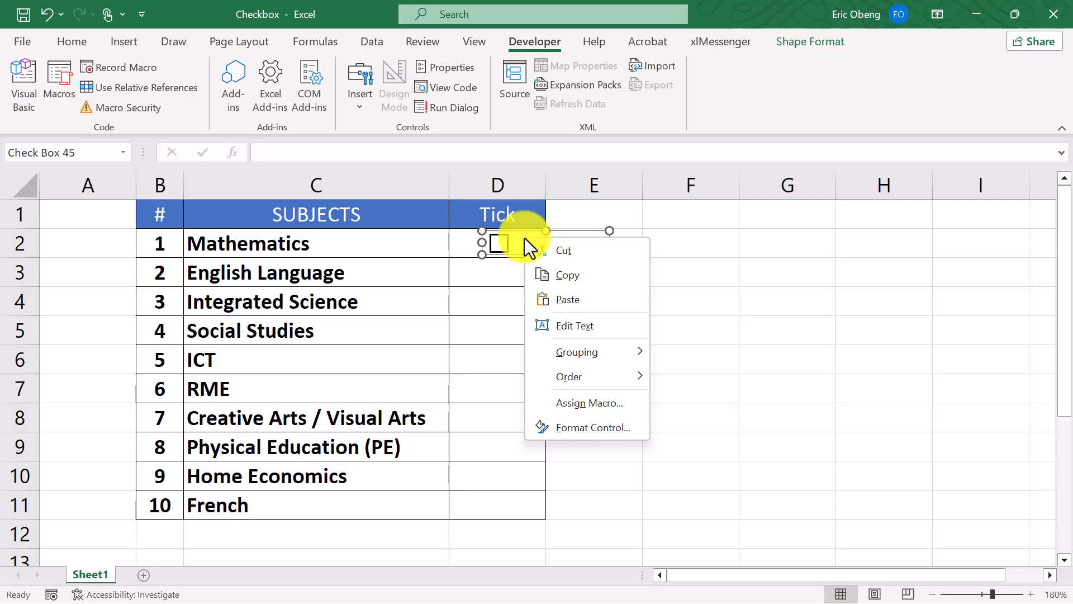
pyautogui.press('Escape')
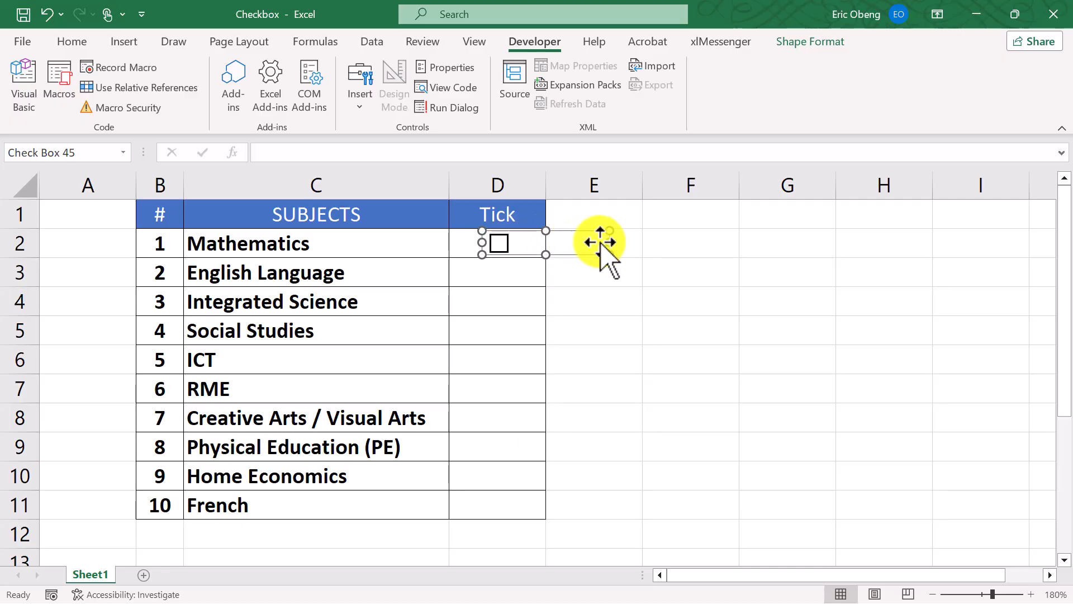
pyautogui.moveTo(608, 243); pyautogui.dragTo(529, 245)
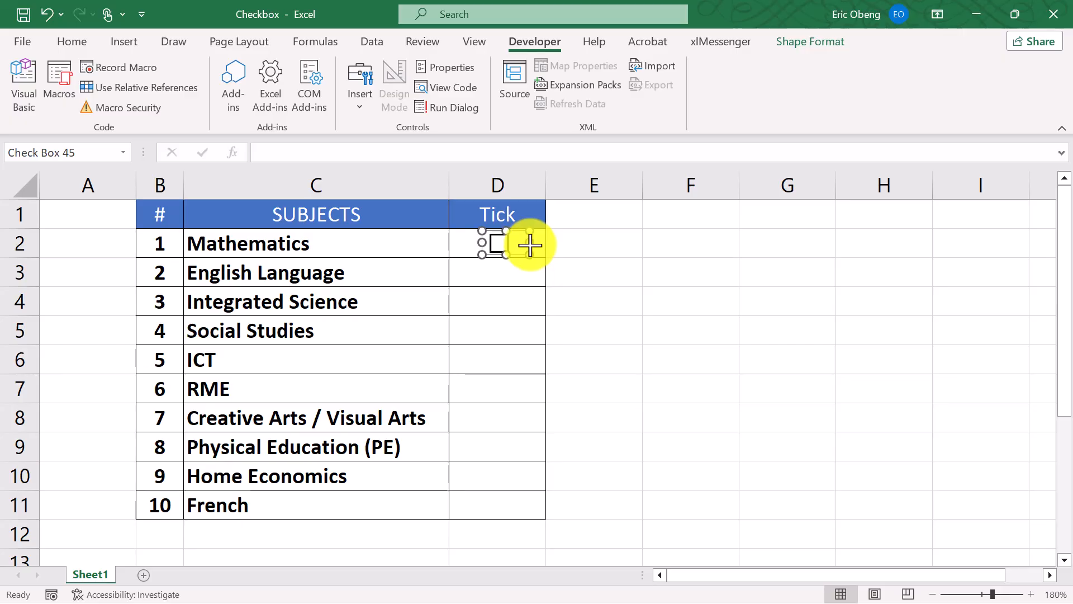
pyautogui.click(562, 249)
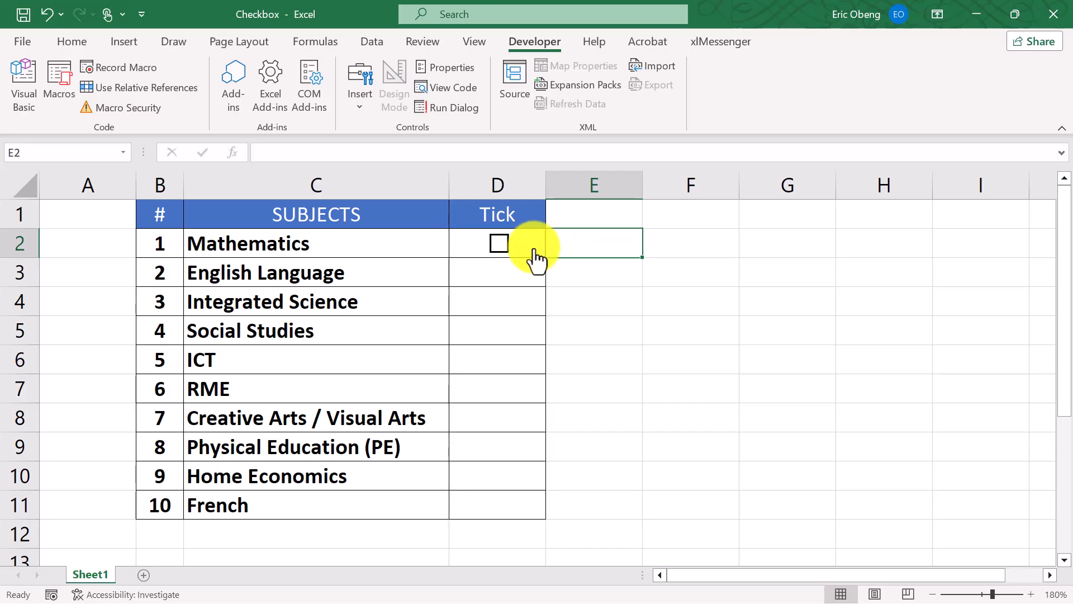
# - Fill cell D2 with its check box down through D11 for all the remaining subjects
pyautogui.click(458, 242)
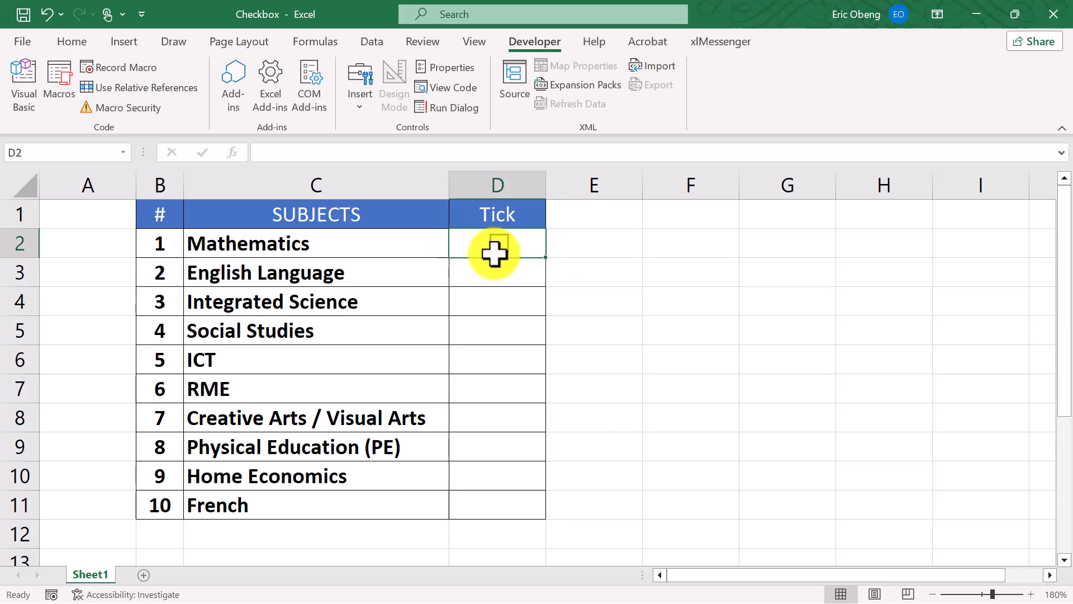
pyautogui.moveTo(548, 261); pyautogui.dragTo(552, 519)
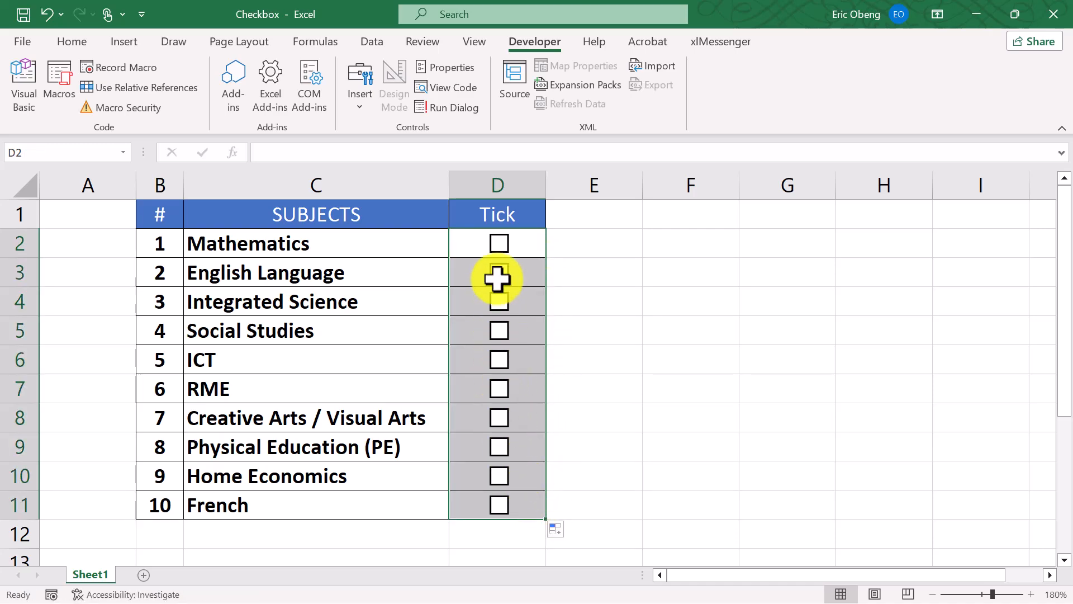
pyautogui.click(570, 239)
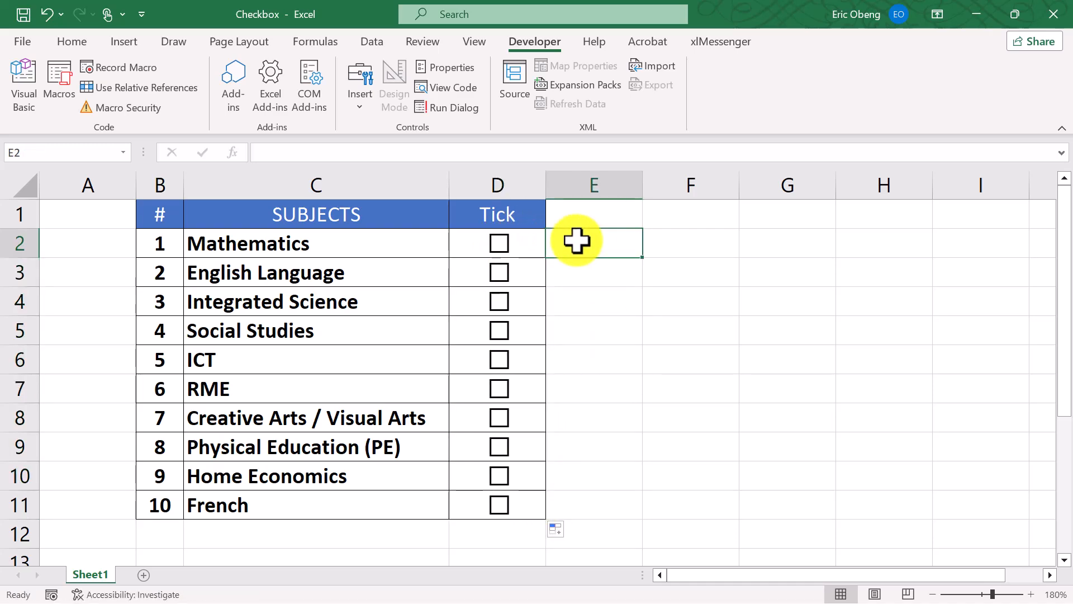
# - Tick the check boxes for Mathematics, Integrated Science, English Language, ICT, Physical Education (PE) and Home Economics
pyautogui.click(498, 243)
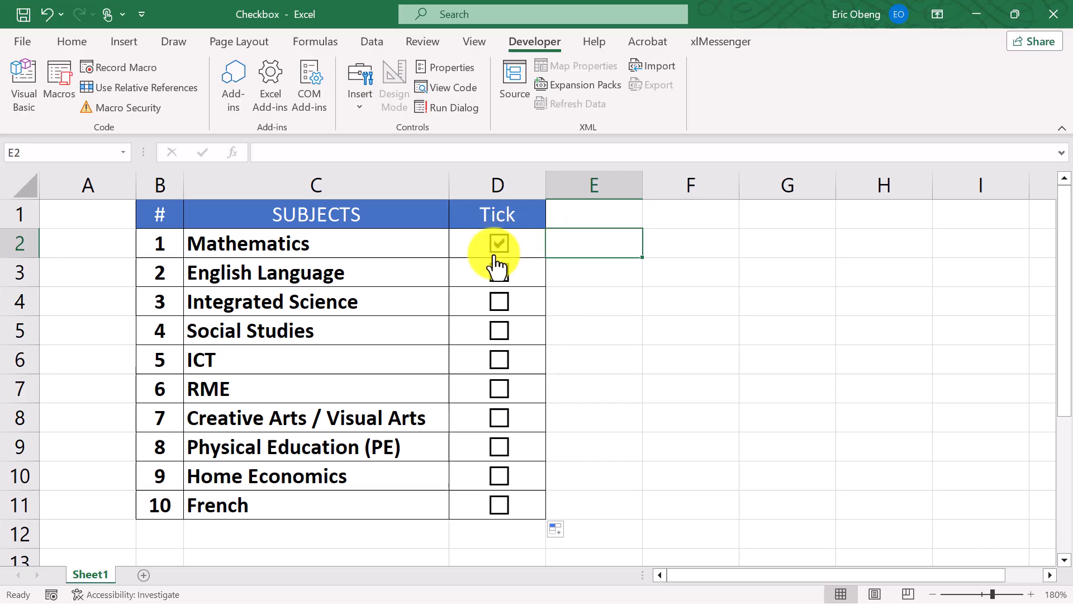
pyautogui.click(501, 306)
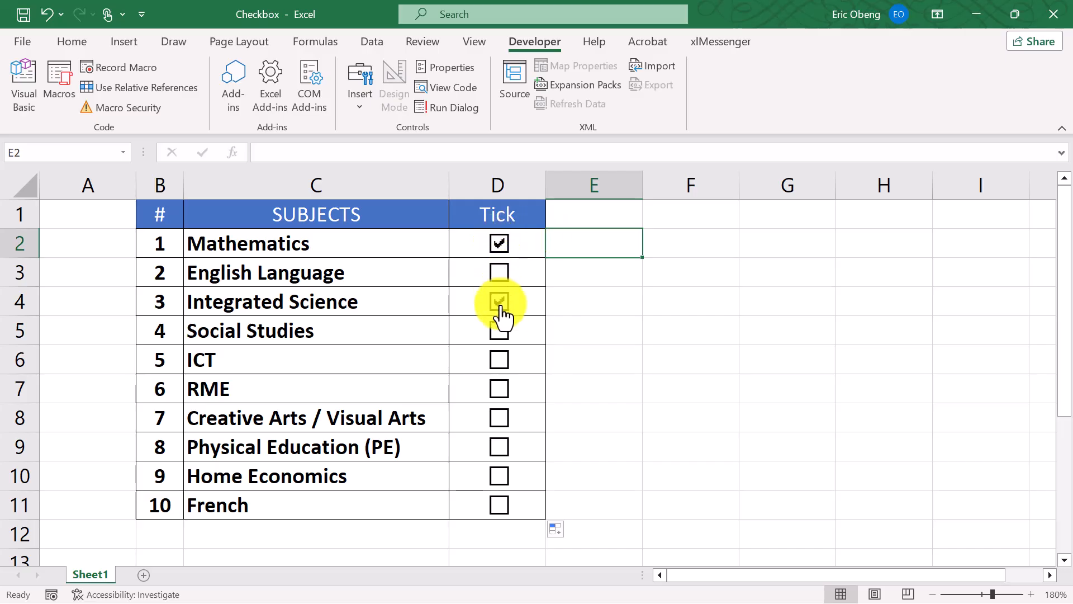
pyautogui.click(498, 274)
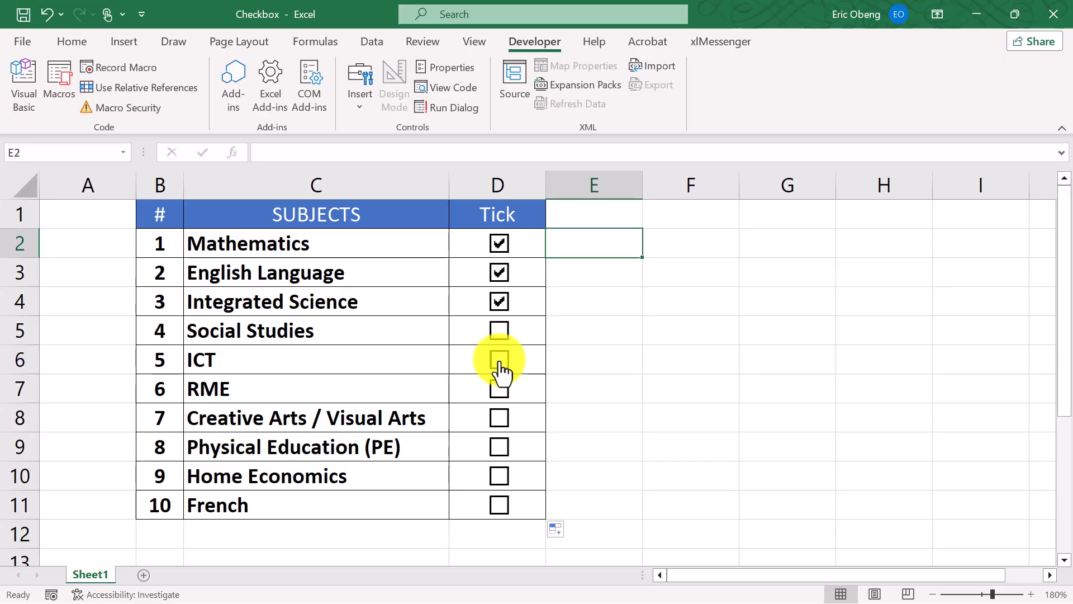
pyautogui.click(499, 360)
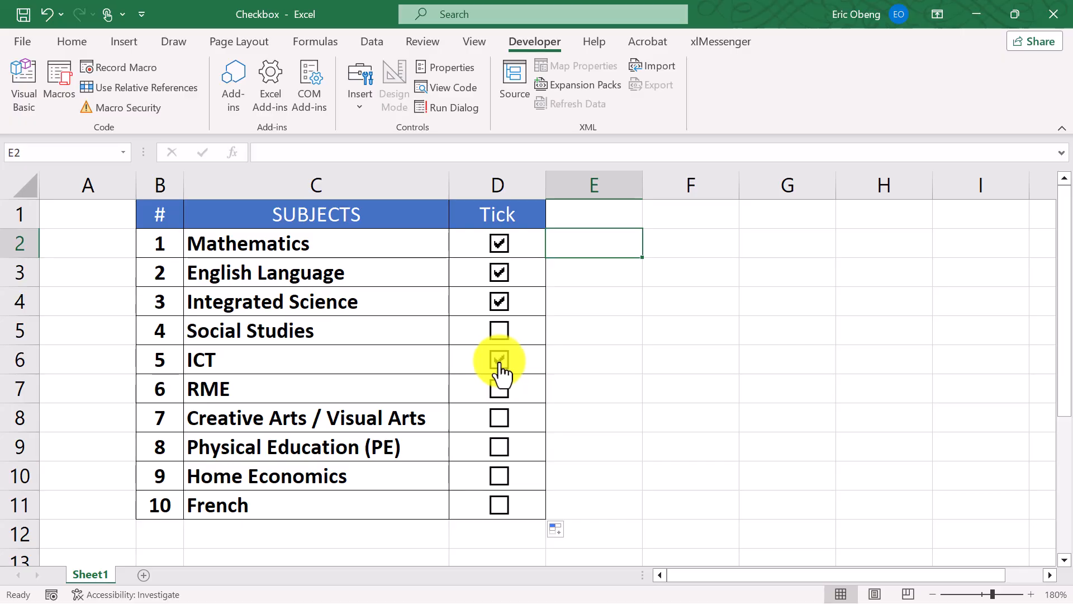
pyautogui.click(500, 446)
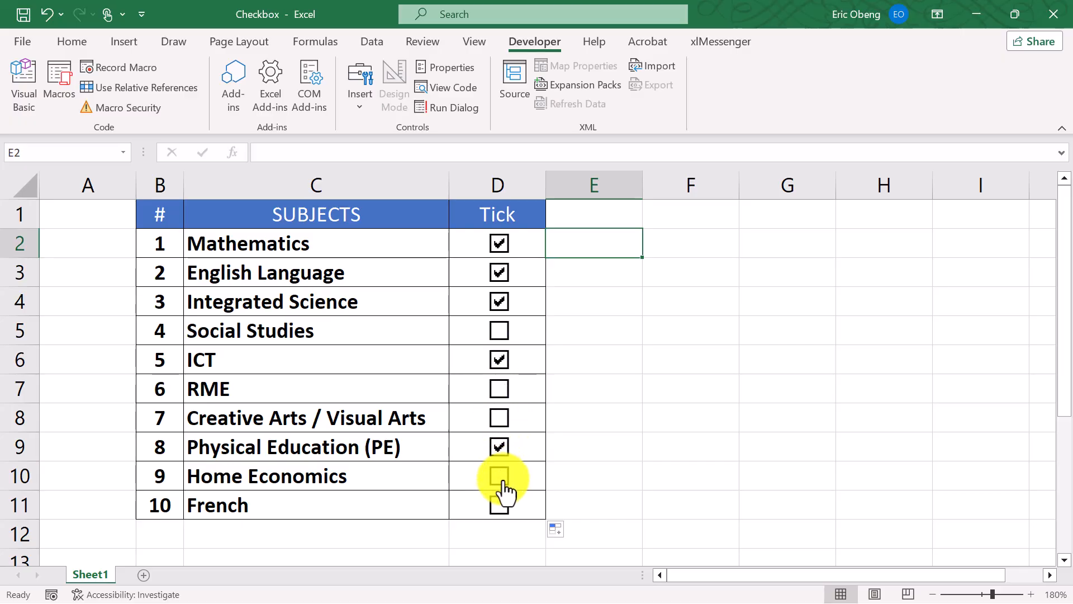
pyautogui.click(501, 477)
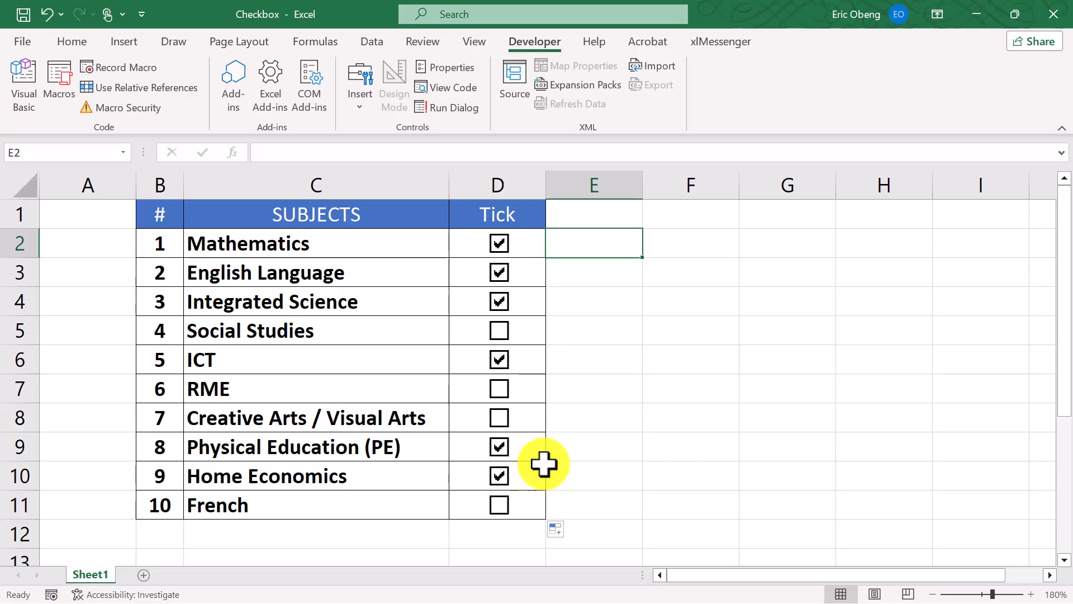
pyautogui.click(584, 388)
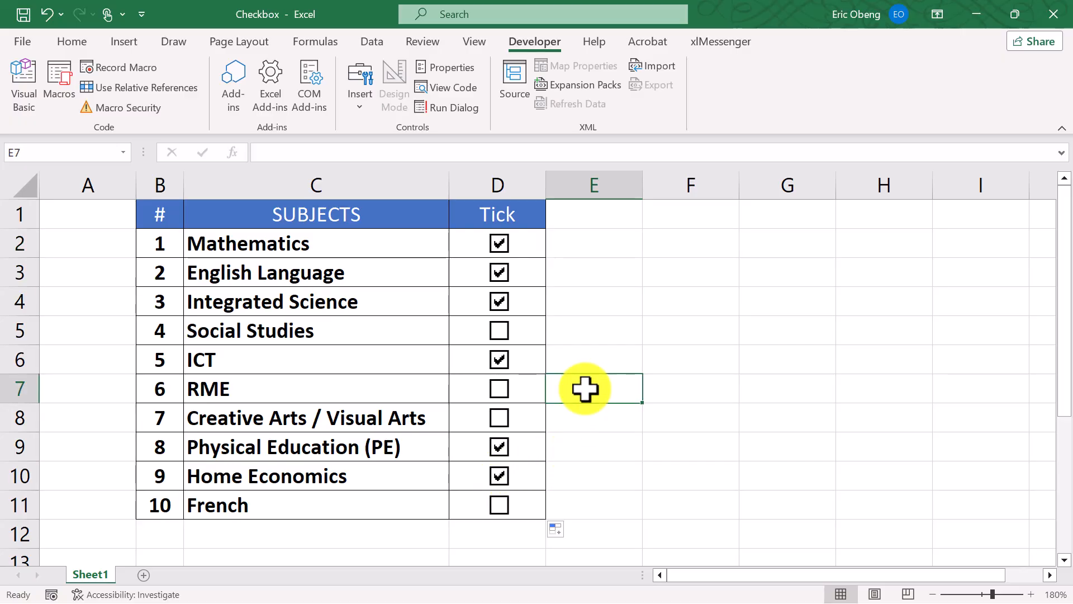
# - Cut the check box out of the French row in the Tick column
pyautogui.rightClick(502, 506)
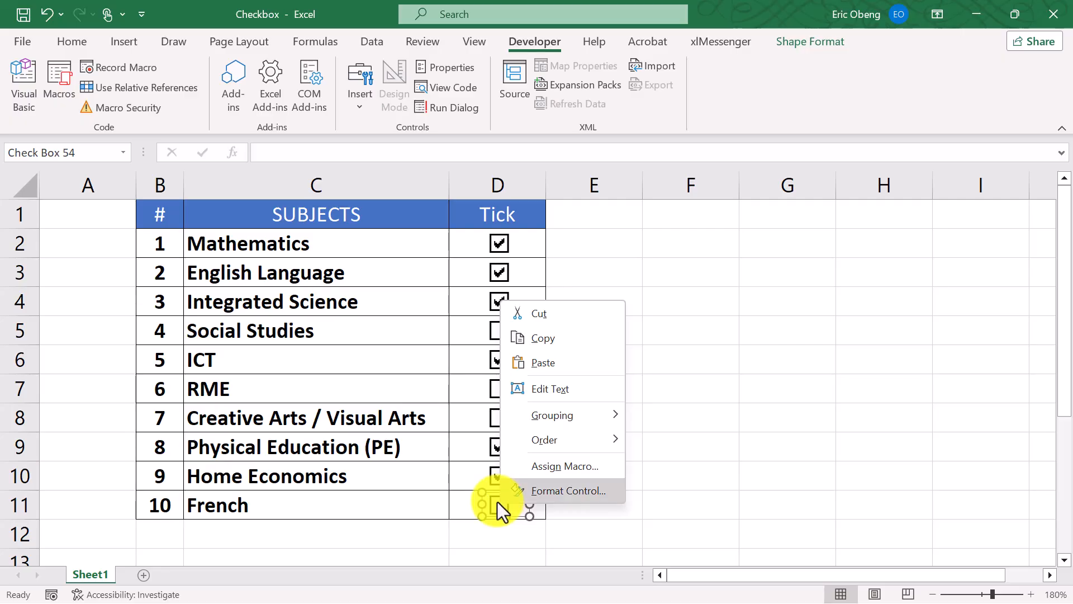
pyautogui.click(566, 315)
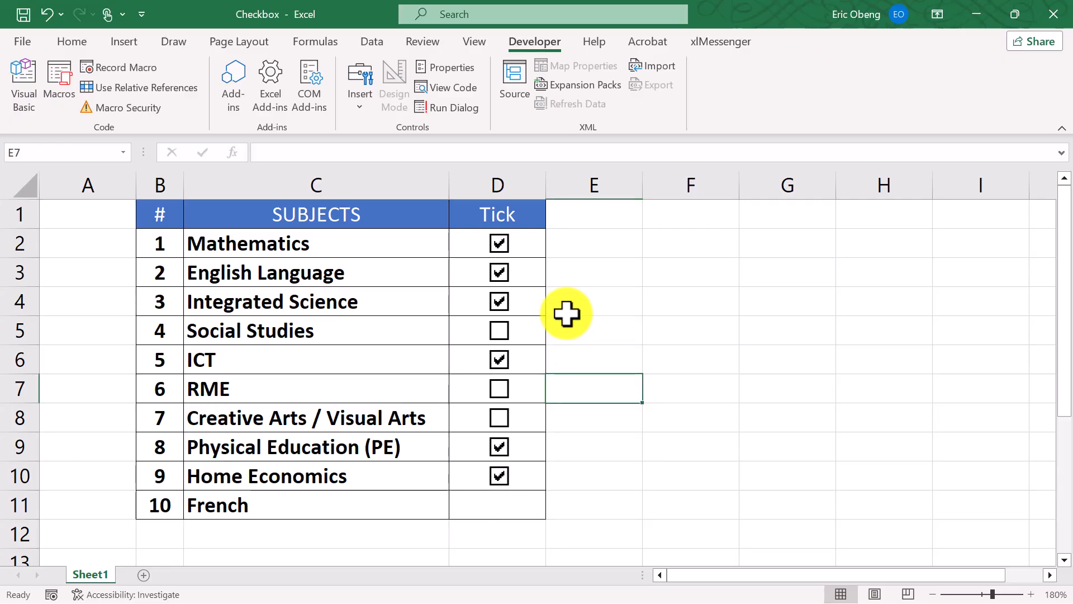
pyautogui.click(572, 326)
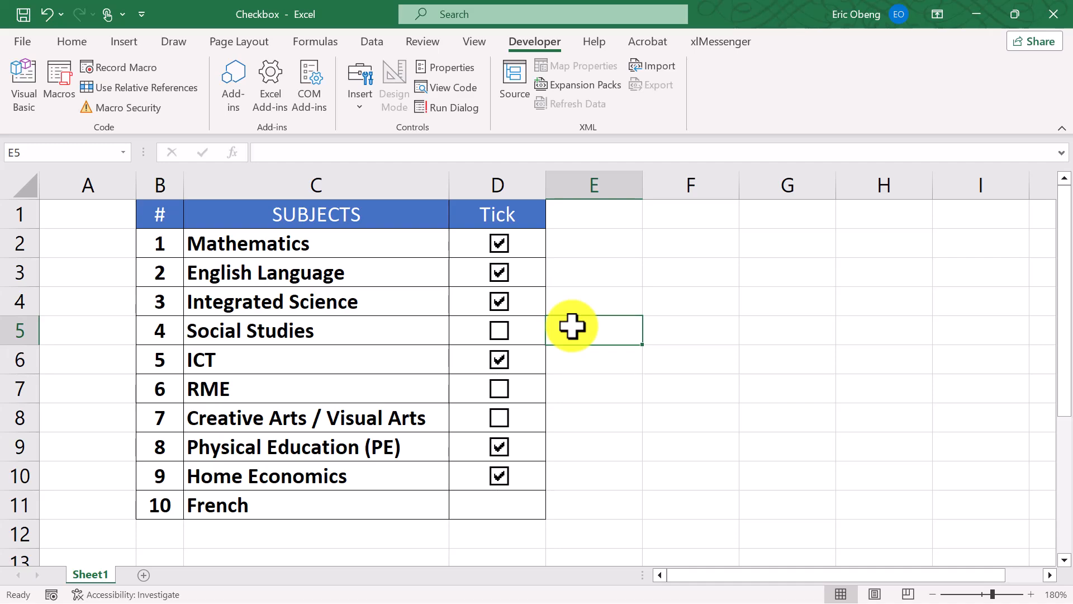